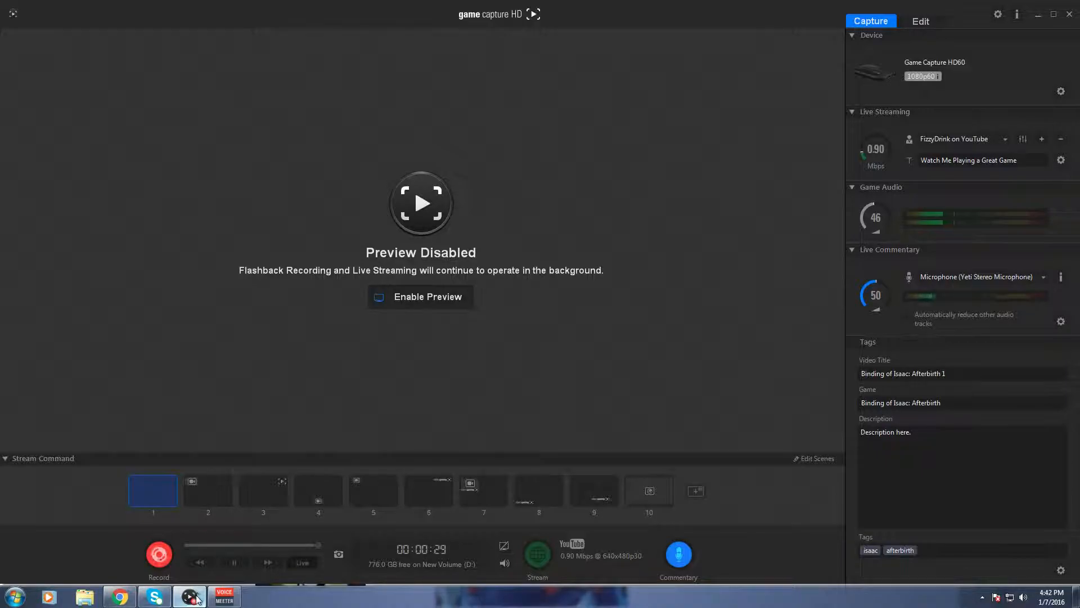
Open the Windows Sound settings from the Hardware and Sound category of Control Panel.
mouse_move(205, 598)
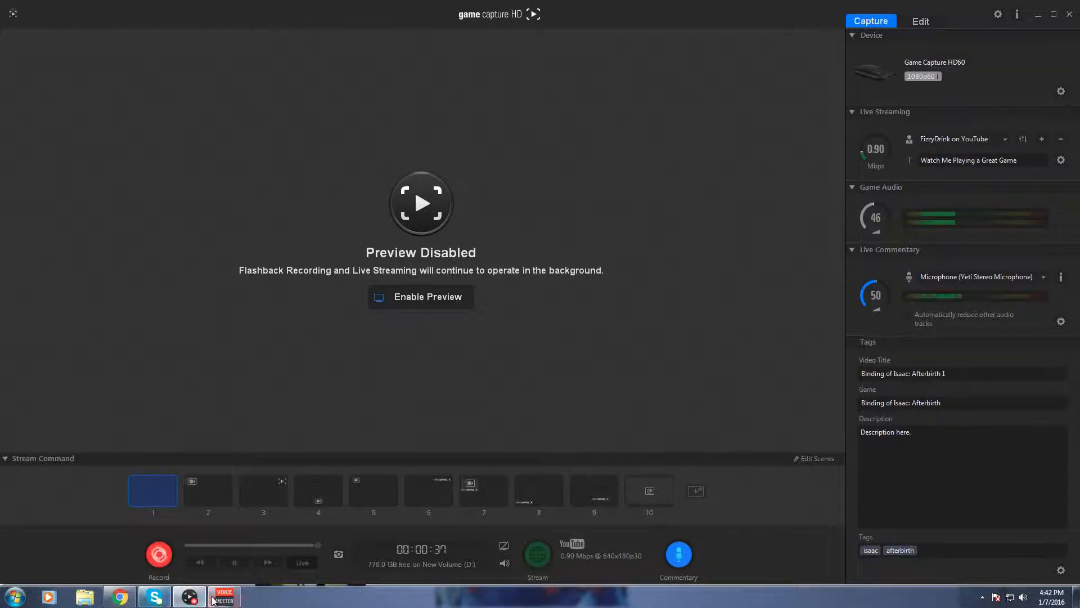
click(14, 597)
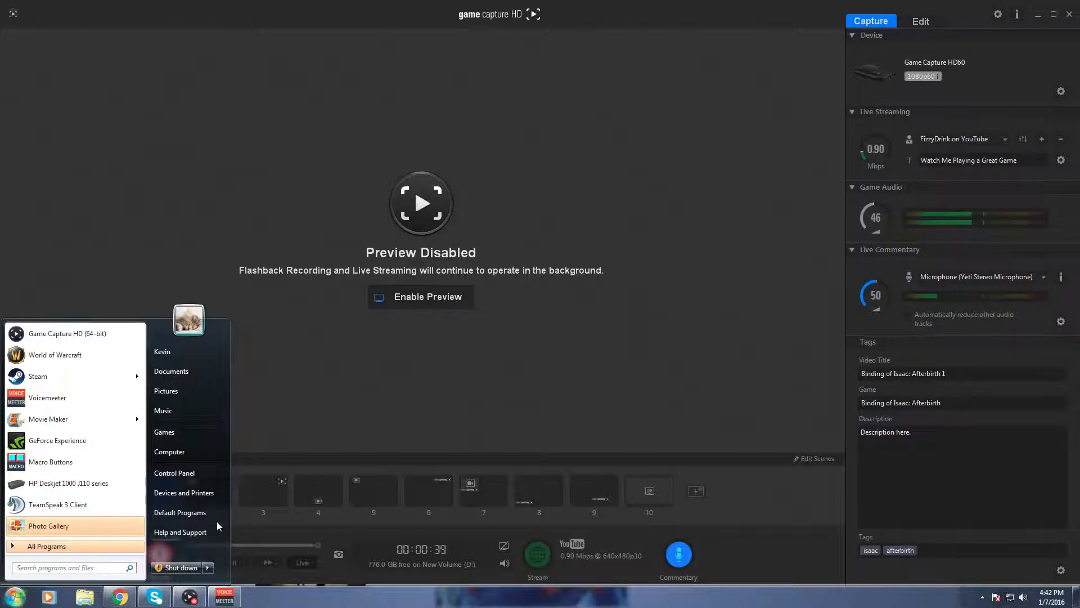
click(196, 454)
click(15, 596)
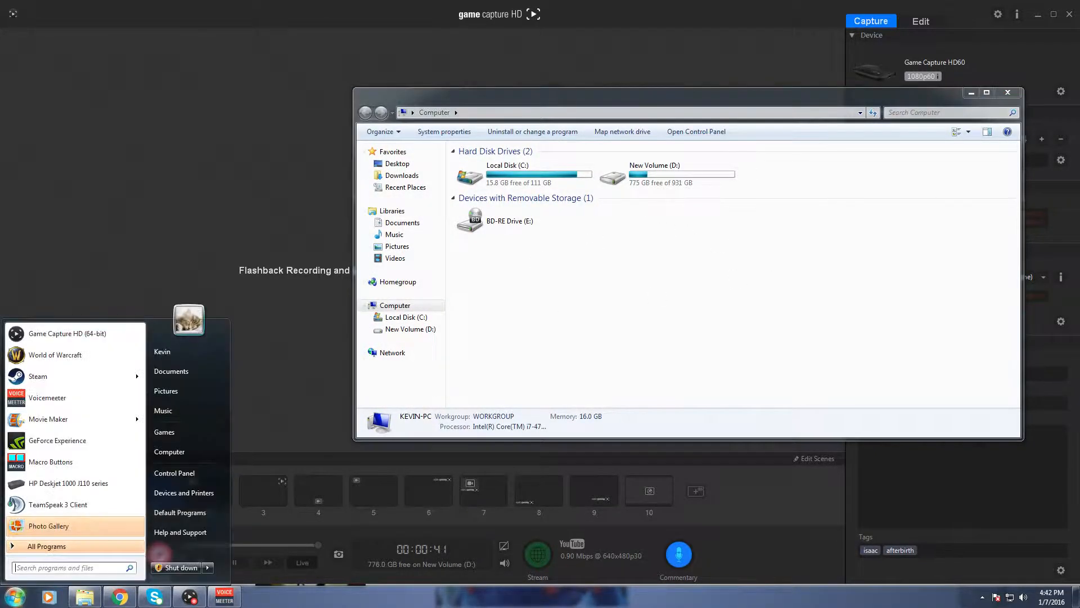
click(185, 474)
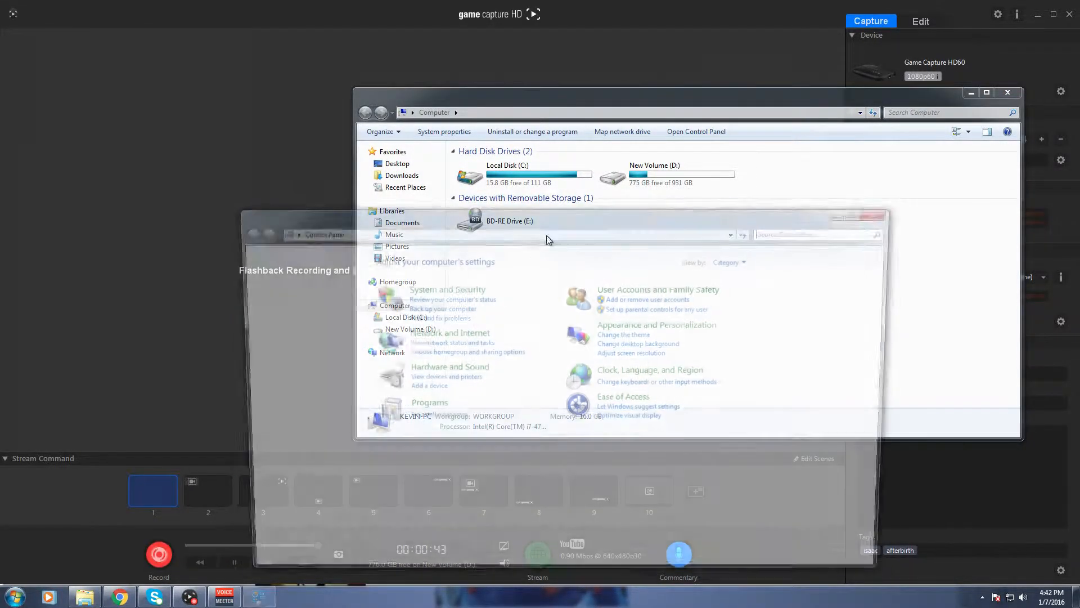
click(443, 369)
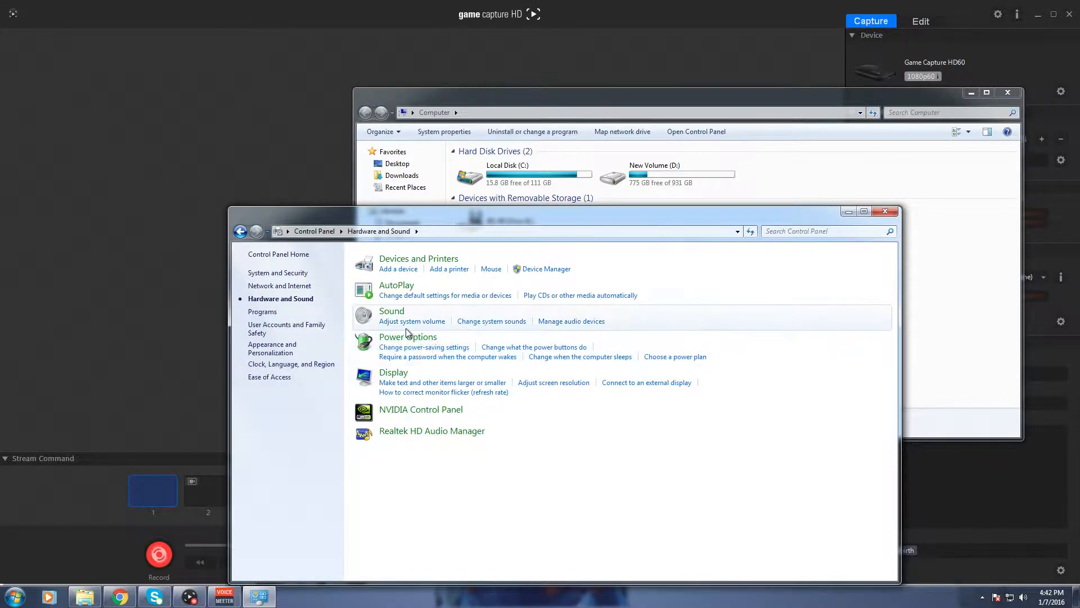
click(394, 311)
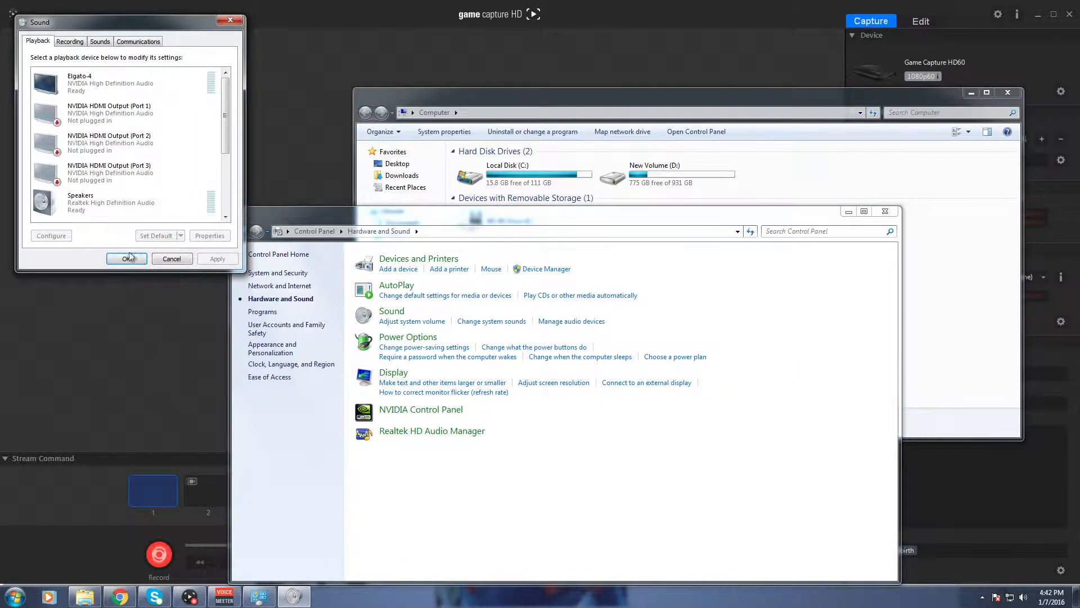
Review the playback devices, including VoiceMeeter Input, and the recording devices, including VoiceMeeter Output and Stereo Mix.
drag(226, 132, 242, 192)
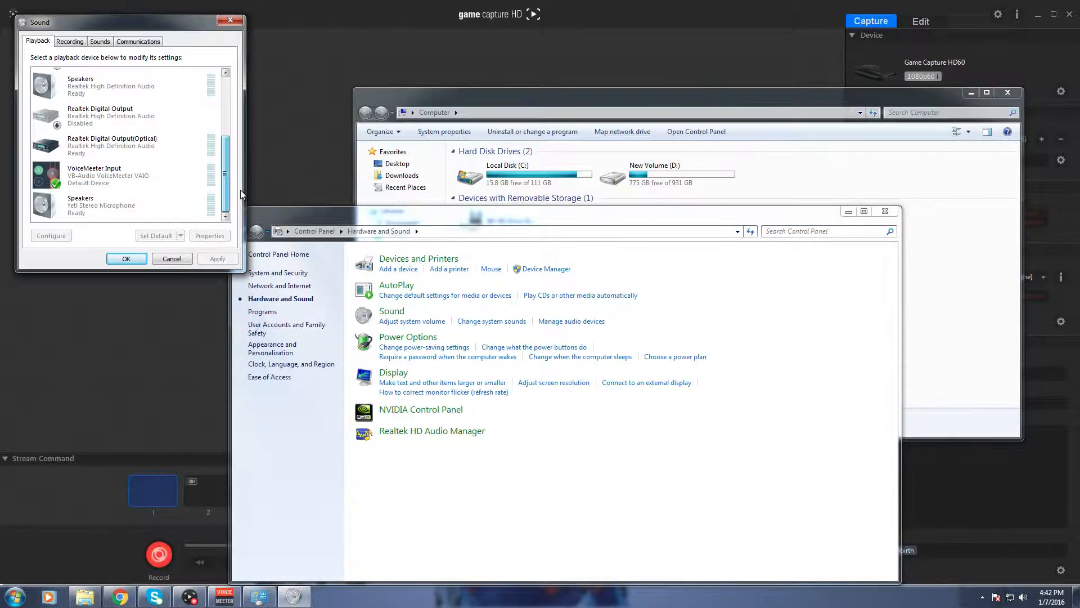
scroll(133, 203, up, 1)
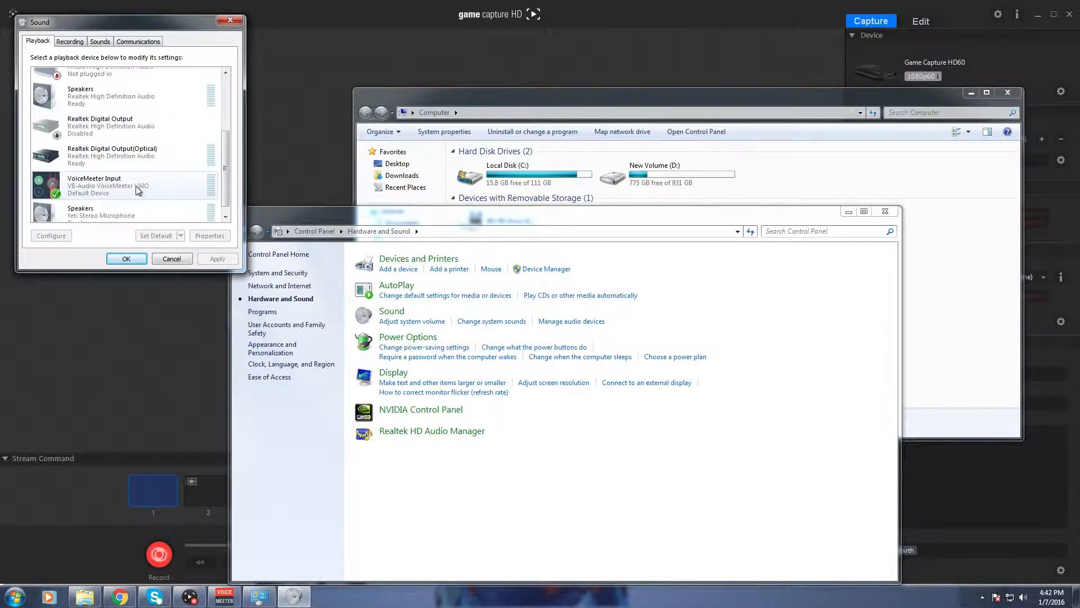
scroll(134, 195, down, 1)
click(71, 42)
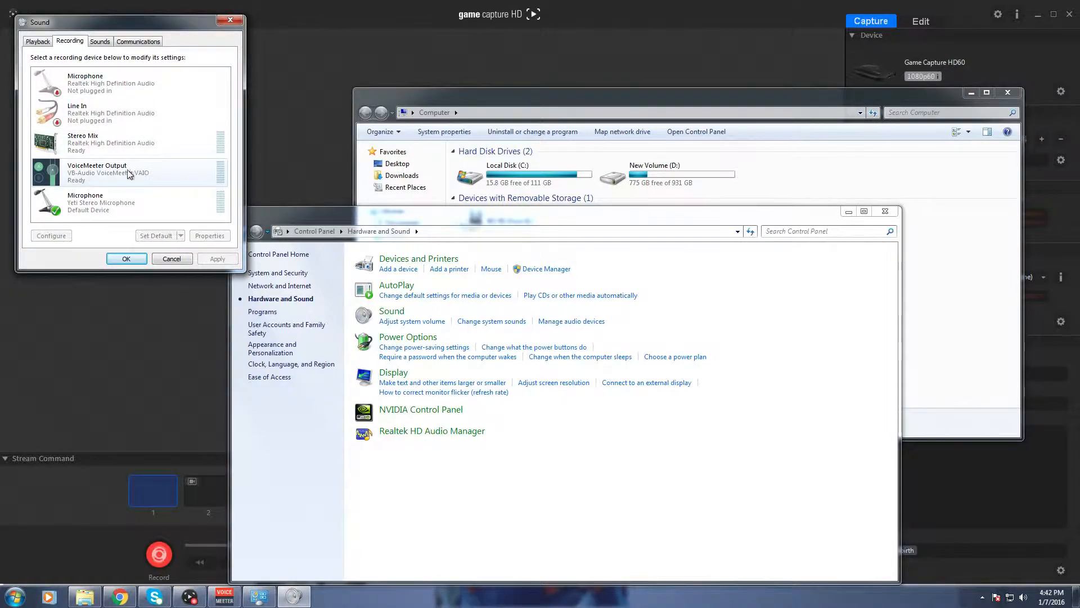
click(112, 147)
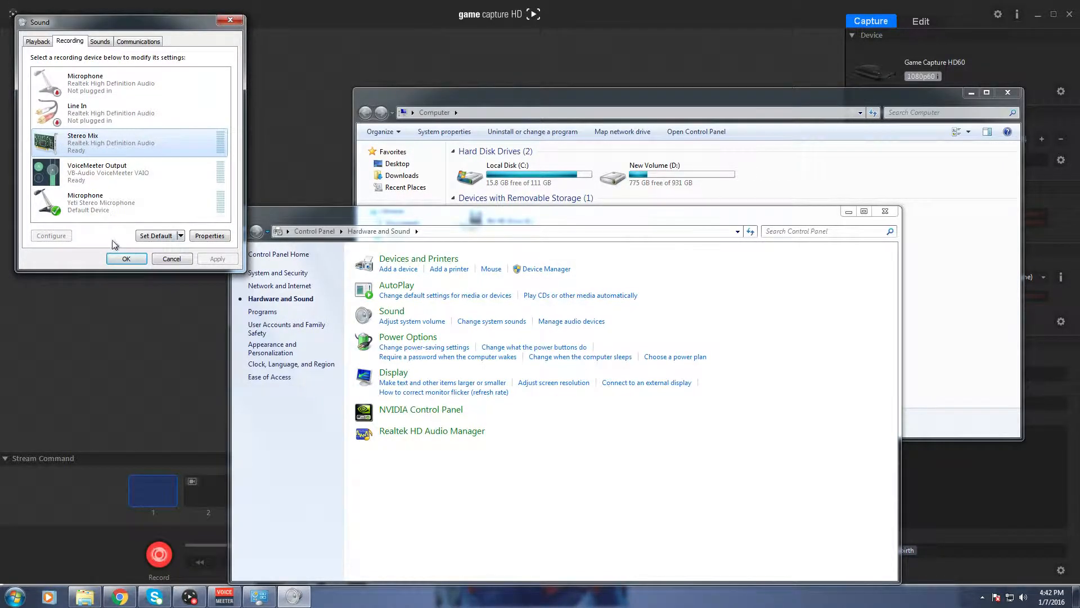
Close the Sound, Control Panel and Computer windows.
click(230, 23)
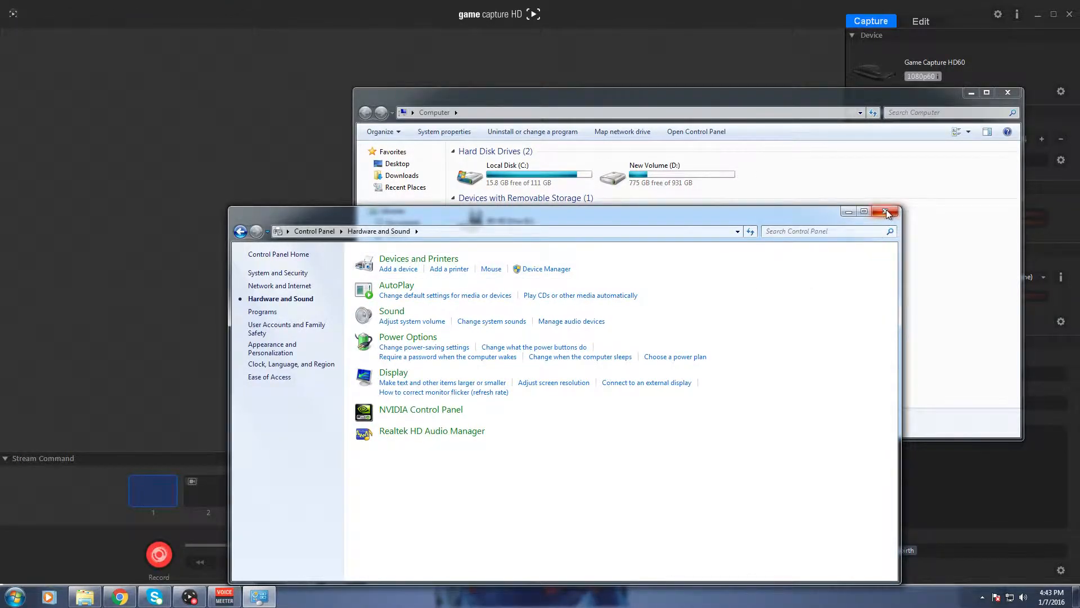
click(887, 216)
click(1008, 92)
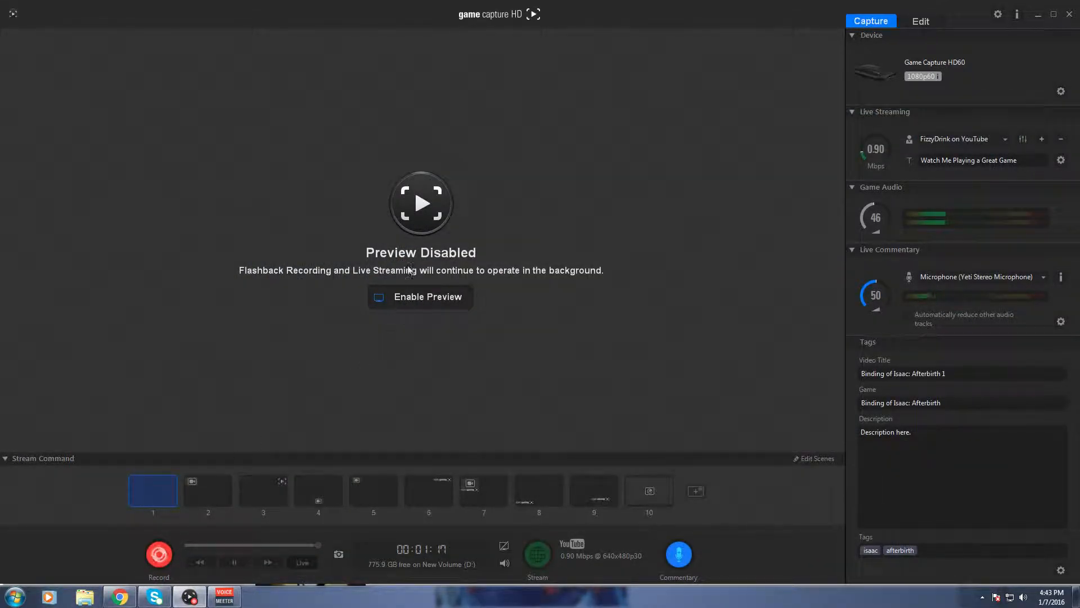
Switch to Chrome, search Google for "voicemeeter" and open the VB-Audio VoiceMeeter page.
click(120, 596)
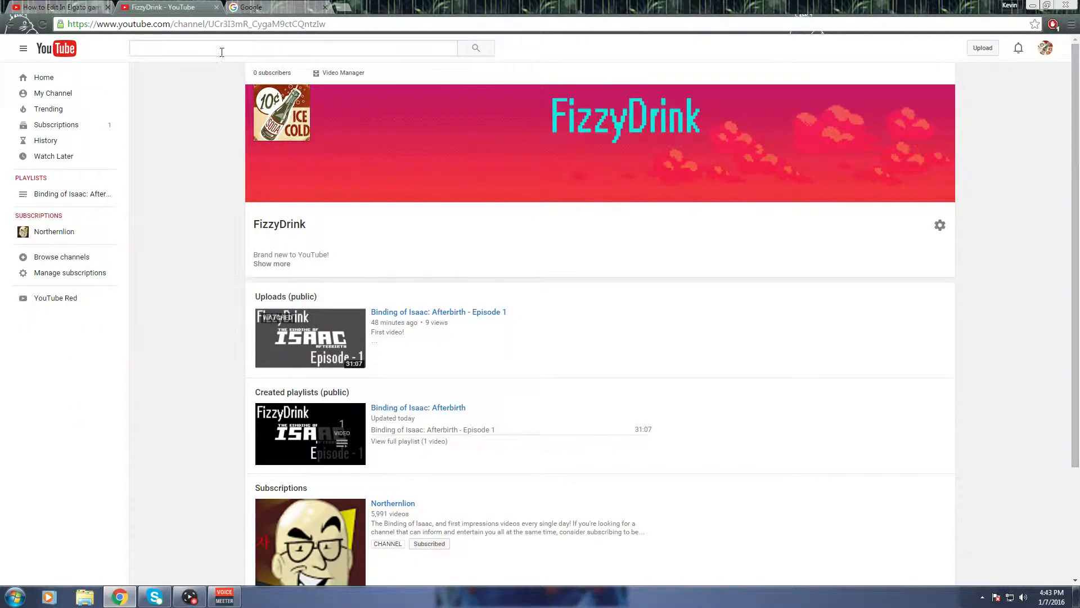
click(294, 8)
click(238, 25)
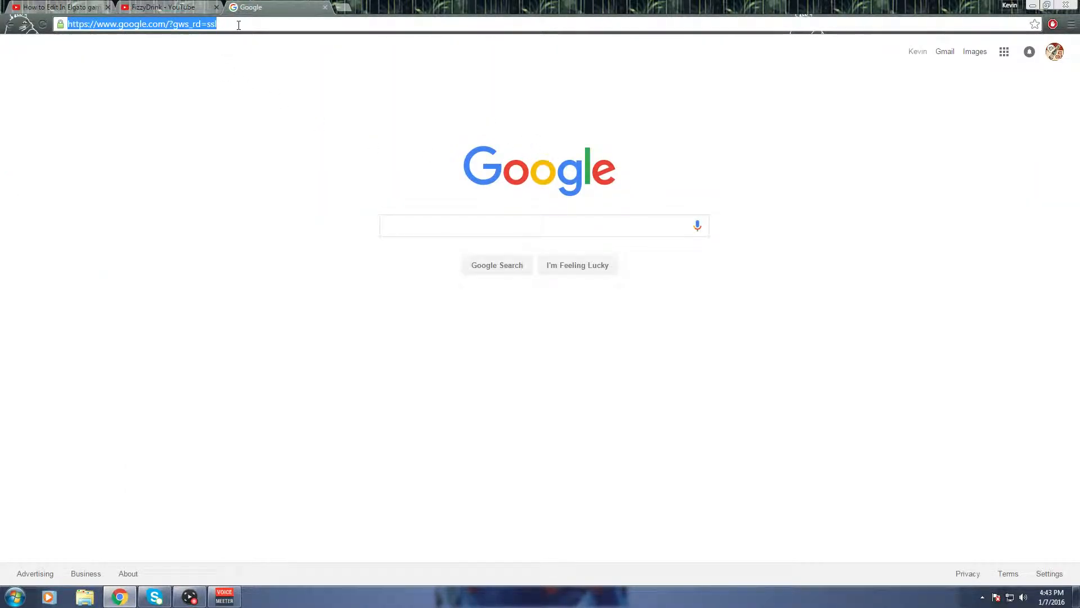
text(voicemeeter)
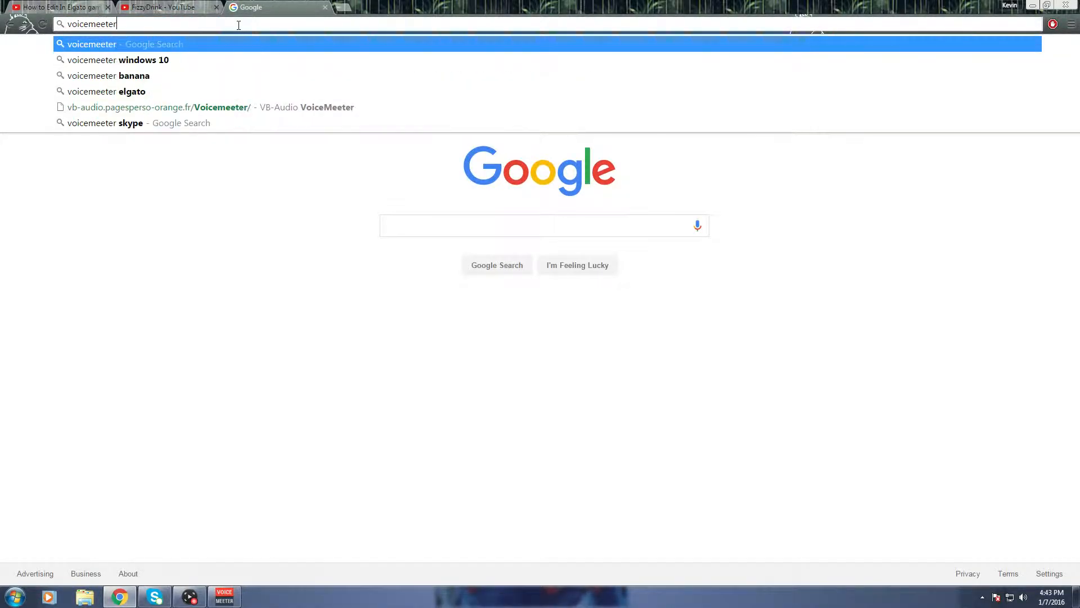
key(Return)
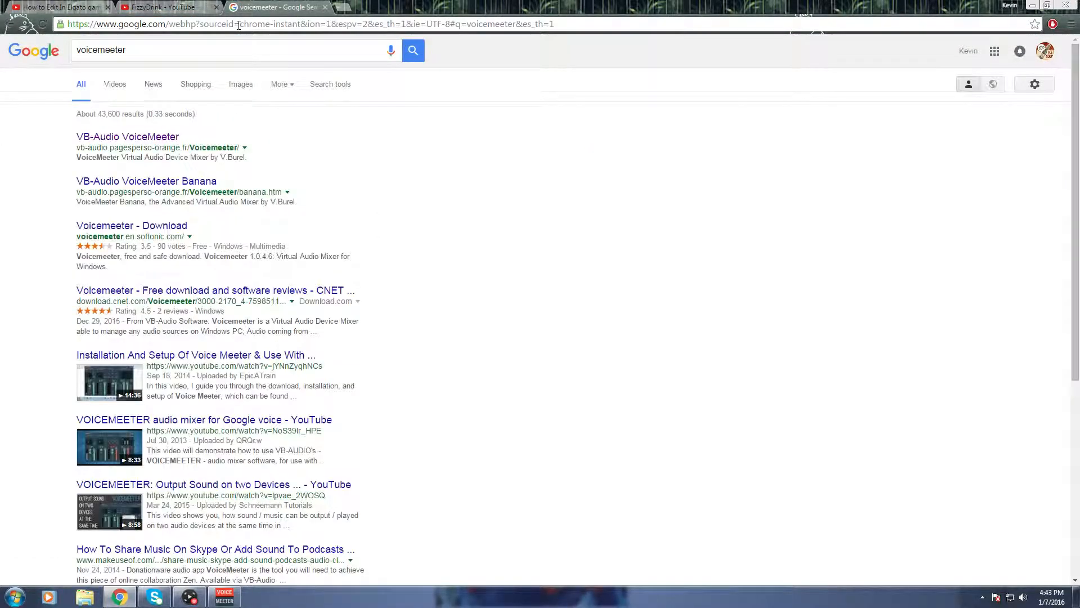
click(118, 140)
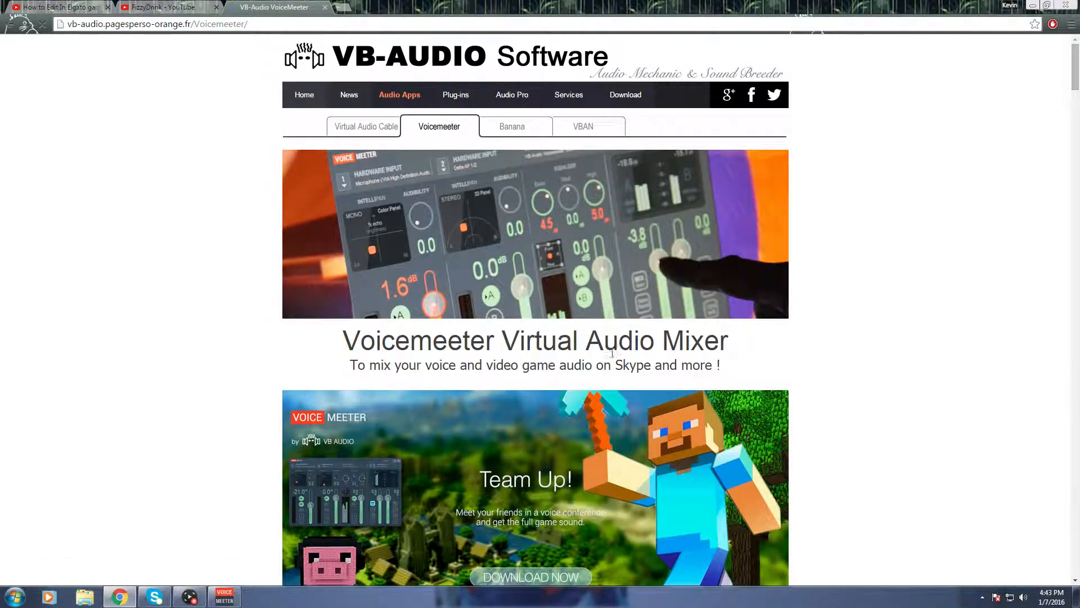
Find the Install Voicemeeter section on the VB-Audio page.
scroll(1078, 126, down, 7)
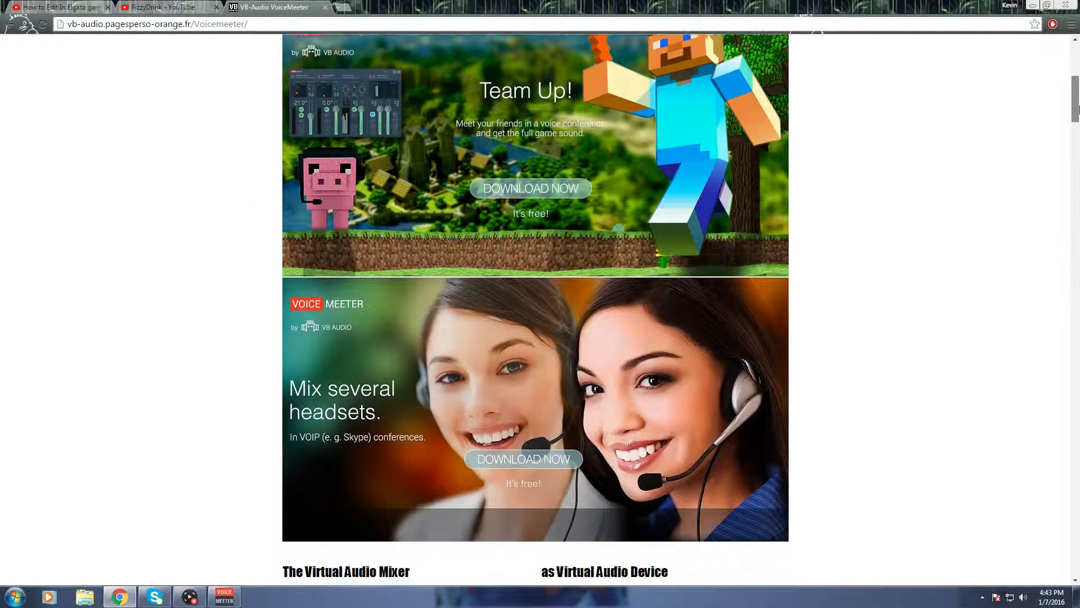
drag(1079, 110, 1079, 326)
scroll(444, 360, up, 1)
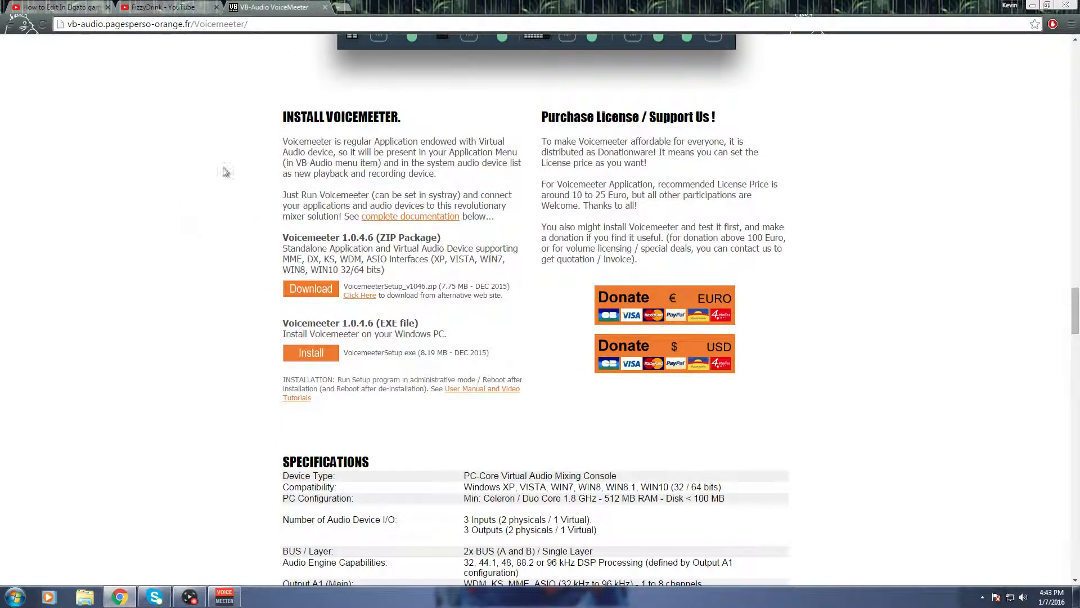
scroll(277, 101, down, 2)
scroll(394, 193, up, 4)
scroll(389, 251, down, 2)
scroll(327, 313, down, 1)
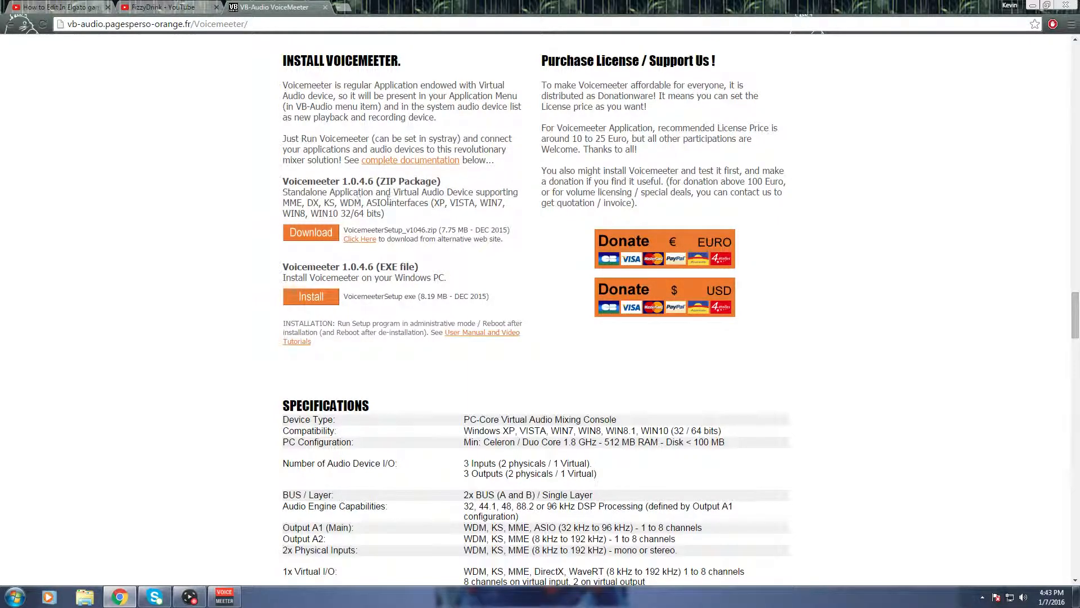
Examine the Voicemeeter 1.0.4.6 ZIP package and EXE file options and the mixer picture above them.
drag(277, 195, 483, 230)
click(482, 231)
scroll(506, 315, down, 2)
scroll(696, 273, up, 3)
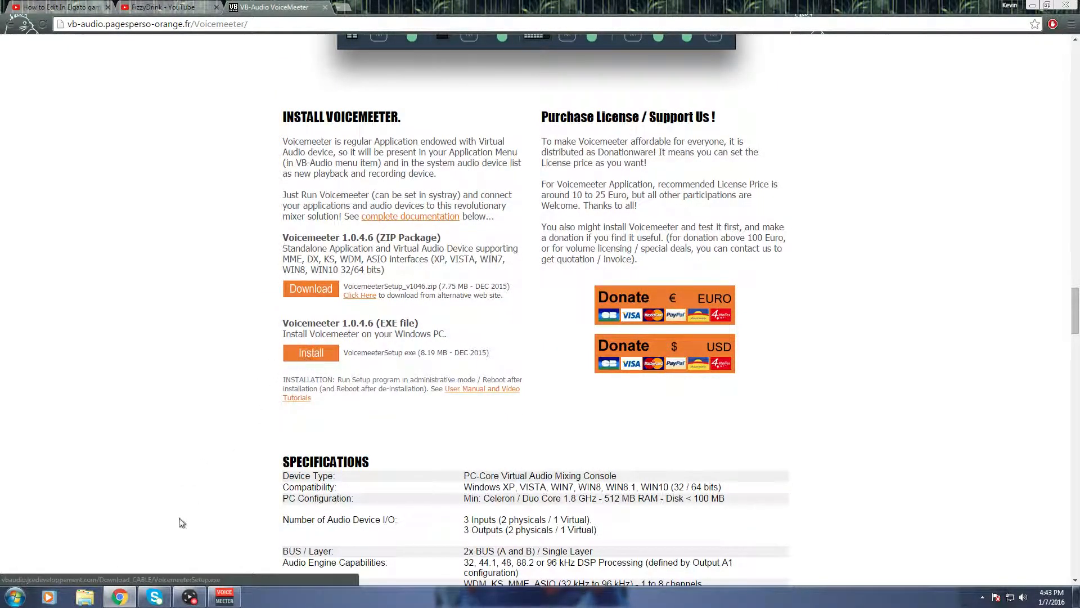
scroll(191, 438, up, 8)
scroll(198, 419, up, 5)
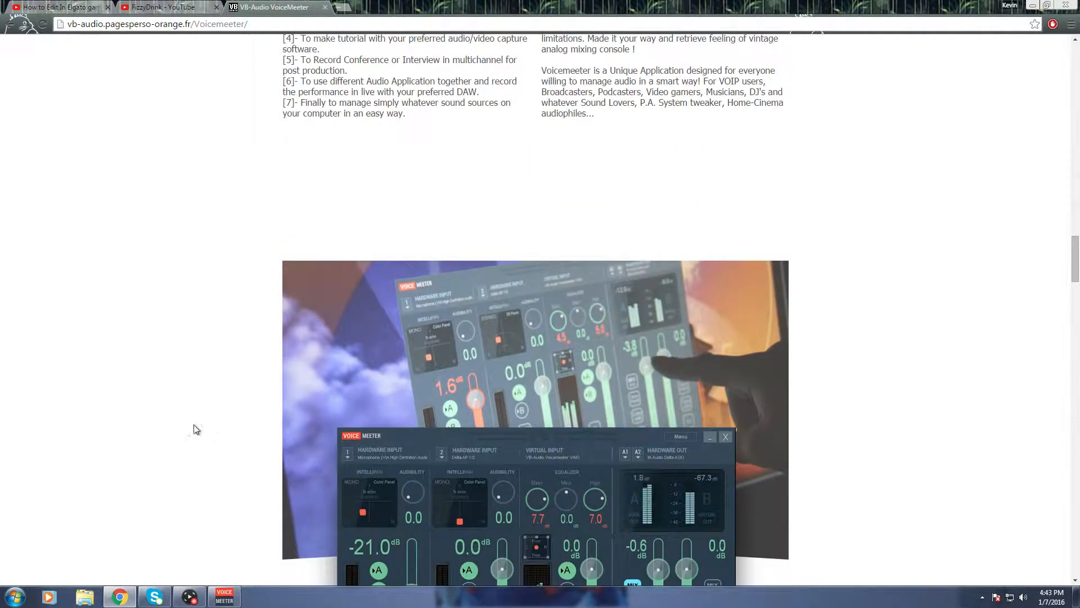
scroll(252, 465, down, 7)
scroll(252, 466, down, 7)
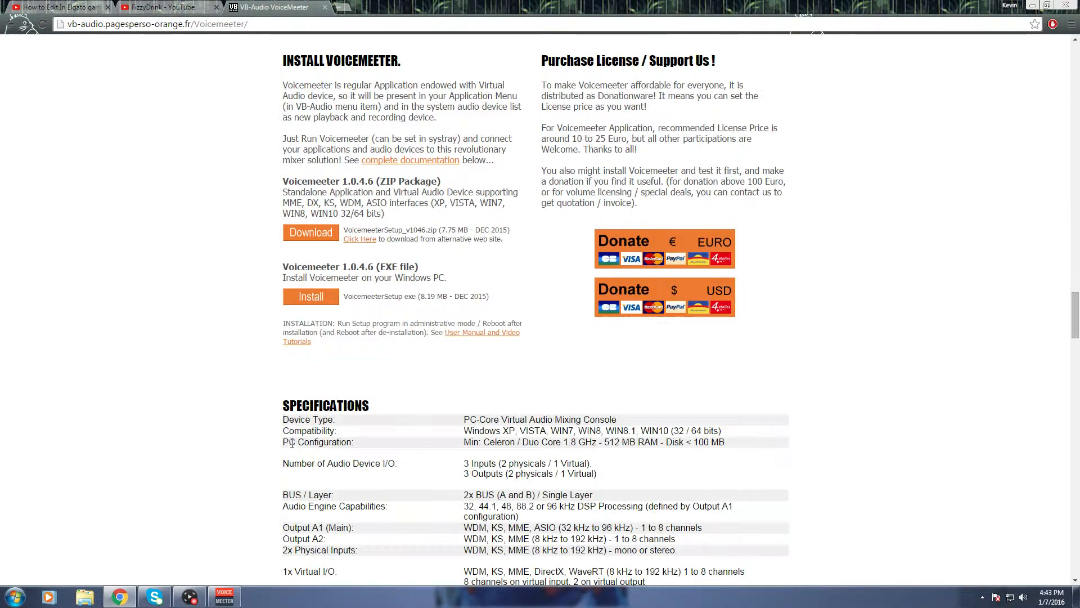
scroll(234, 490, up, 8)
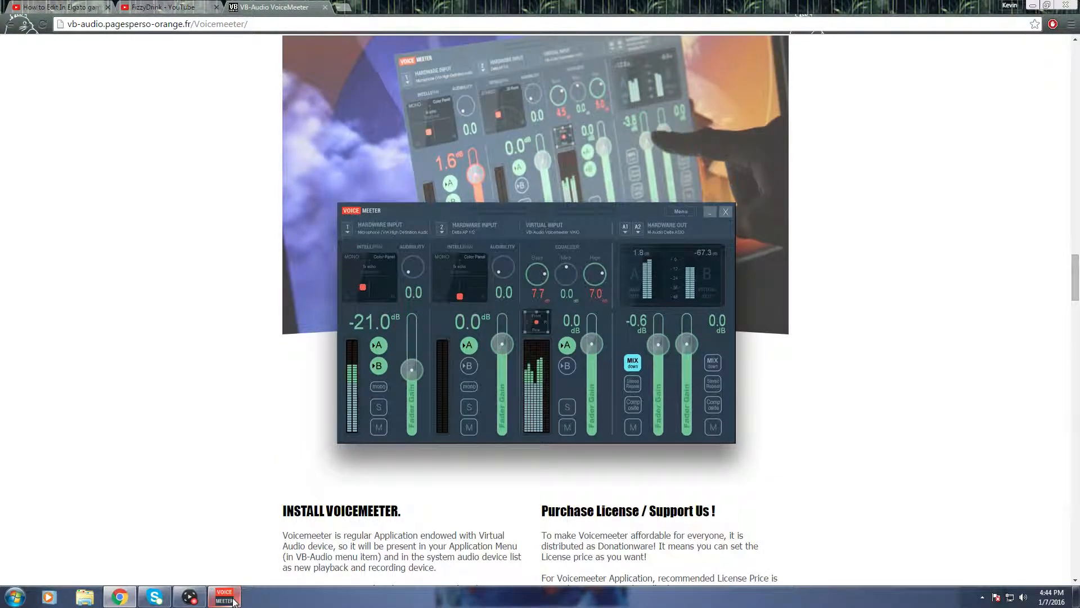
Switch to the VoiceMeeter mixer and reopen the Windows Sound settings through Hardware and Sound in Control Panel.
mouse_move(241, 601)
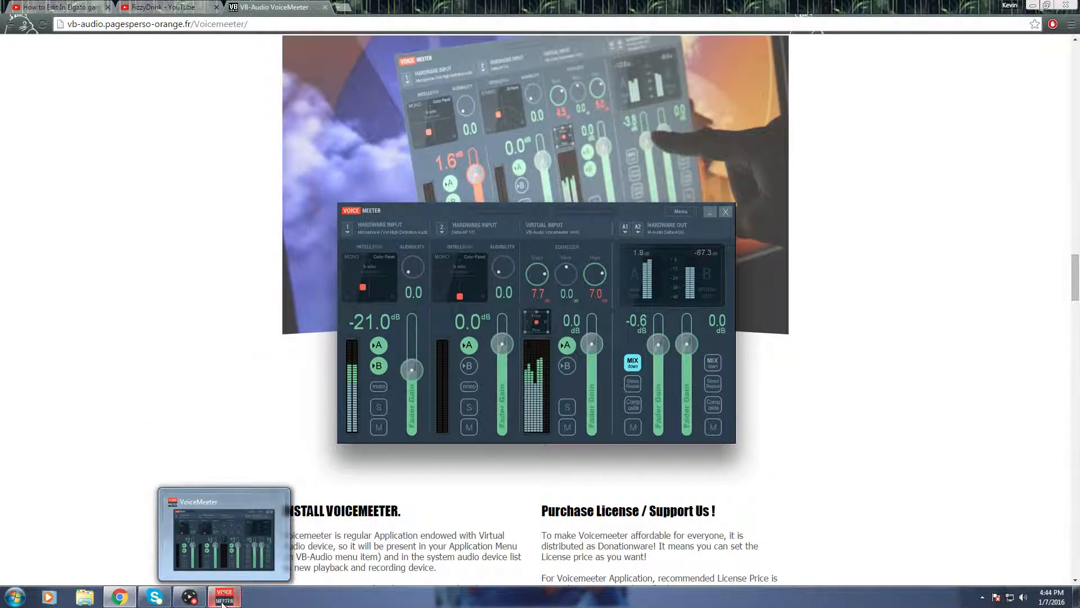
click(191, 529)
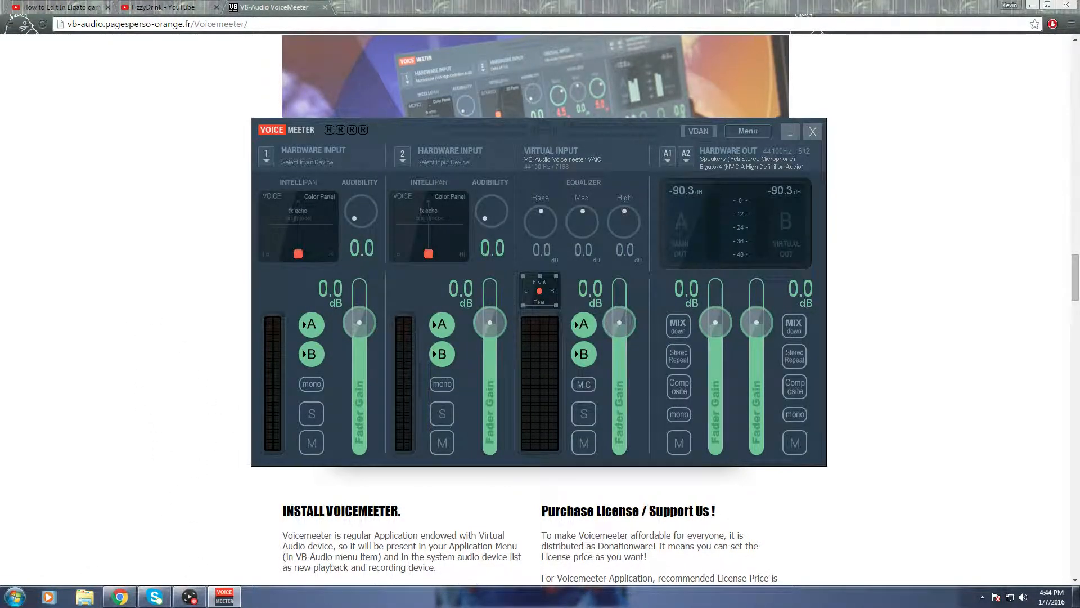
click(16, 597)
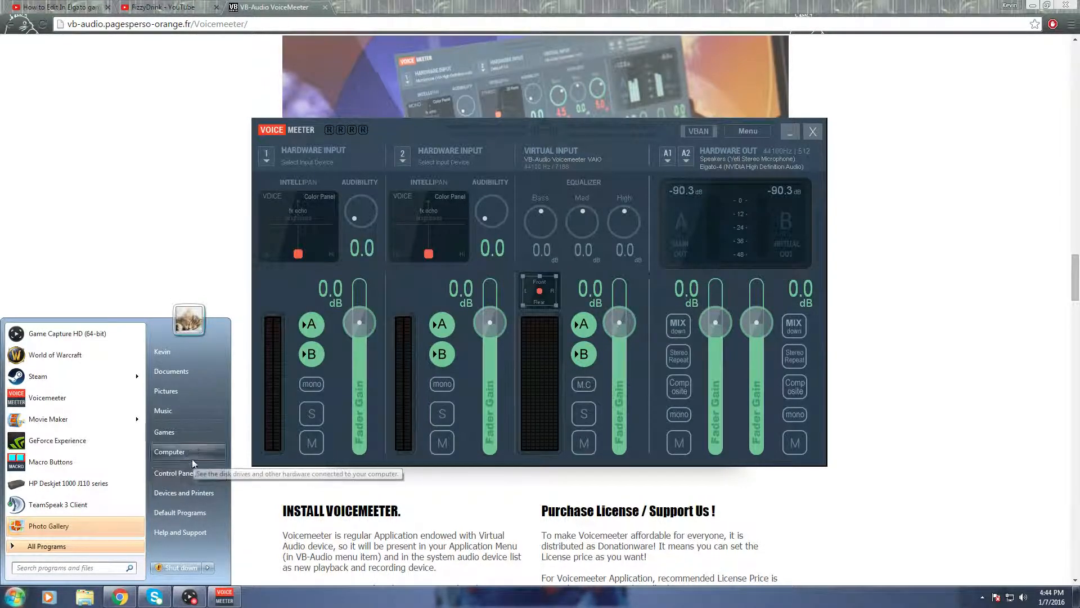
click(177, 473)
click(393, 336)
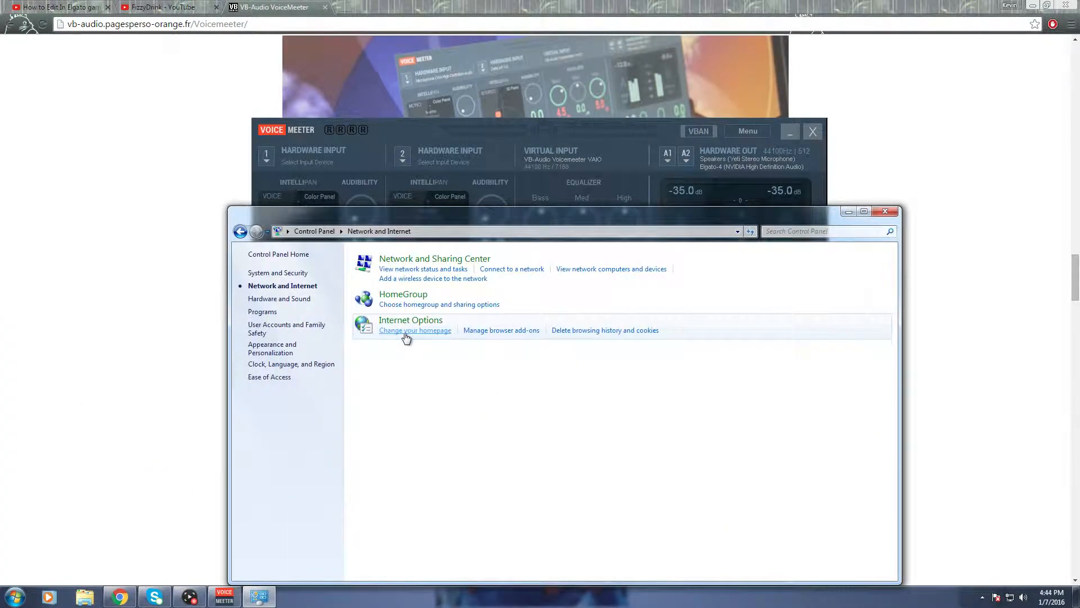
click(241, 231)
click(423, 369)
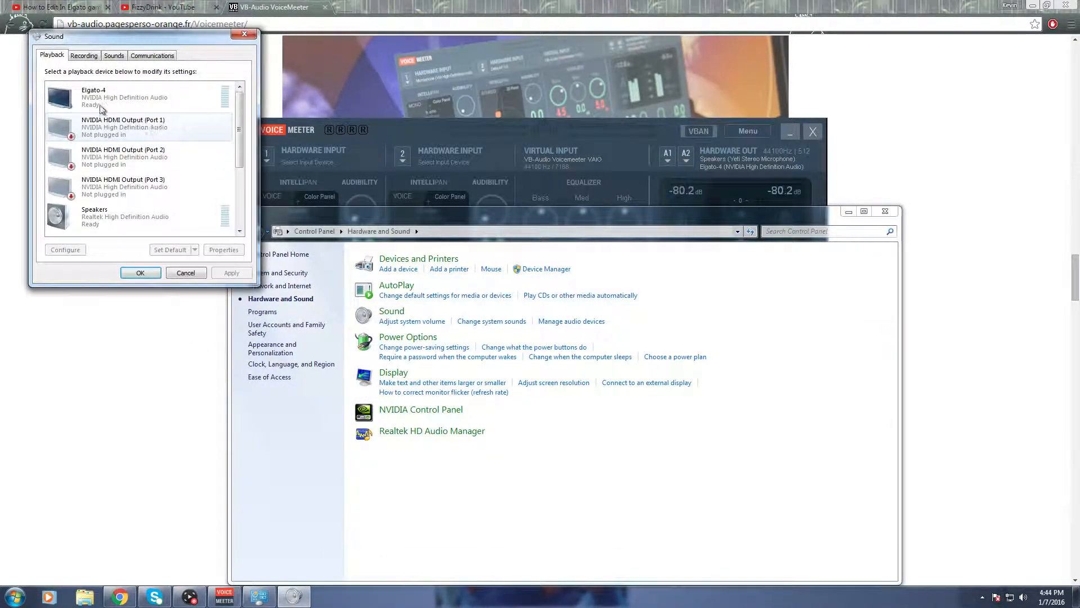
Check the default devices for playback and recording, select VoiceMeeter Input in the playback list, and close the Sound settings.
drag(240, 112, 249, 185)
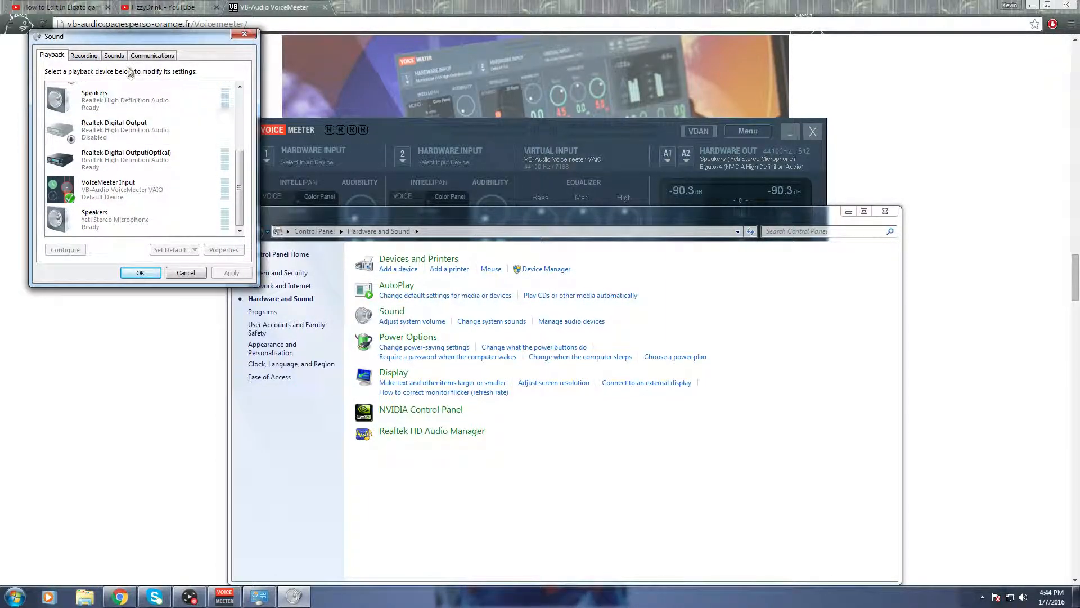
click(90, 60)
click(52, 55)
click(83, 56)
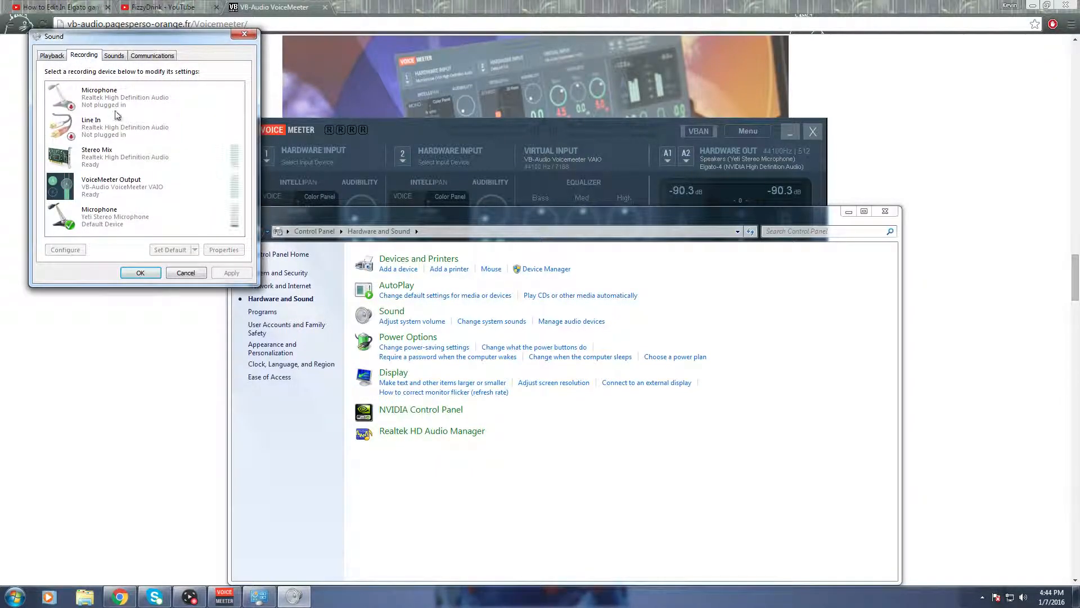
click(52, 56)
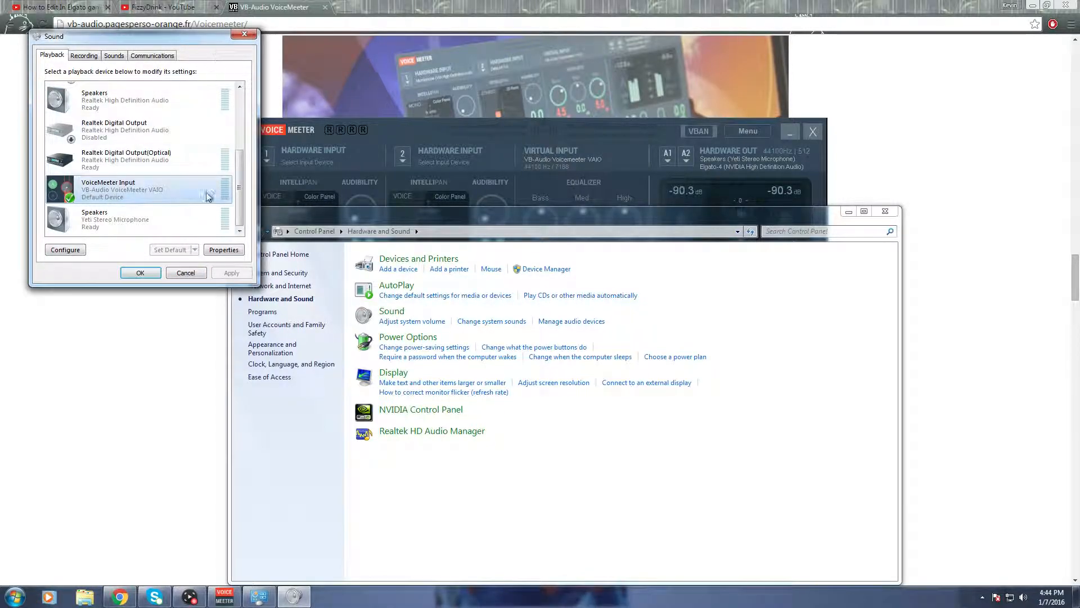
click(244, 33)
Bring the VoiceMeeter mixer to the front, move it lower on the screen, and view the available devices for hardware output A1.
click(391, 129)
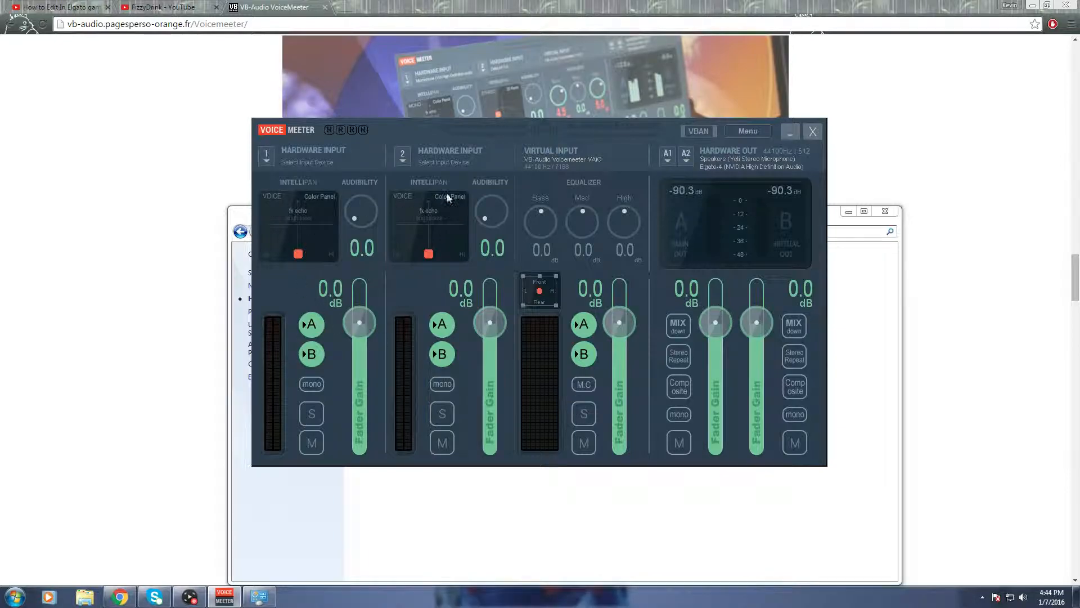
drag(596, 131, 629, 216)
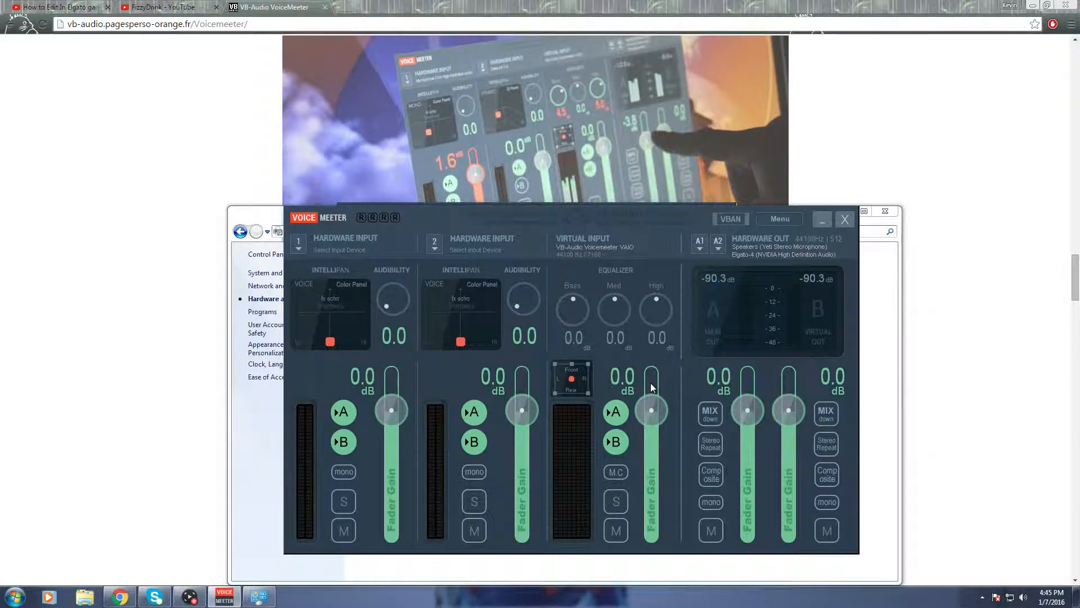
click(701, 245)
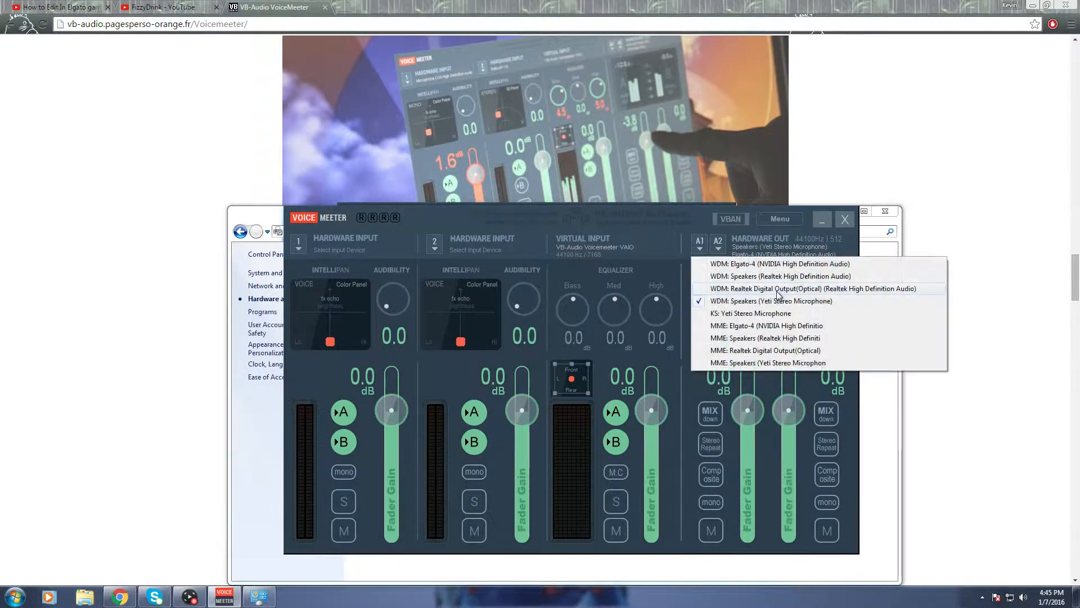
Choose WDM: Elgato-4 (NVIDIA High Definition Audio) as the device for hardware output A2.
click(719, 244)
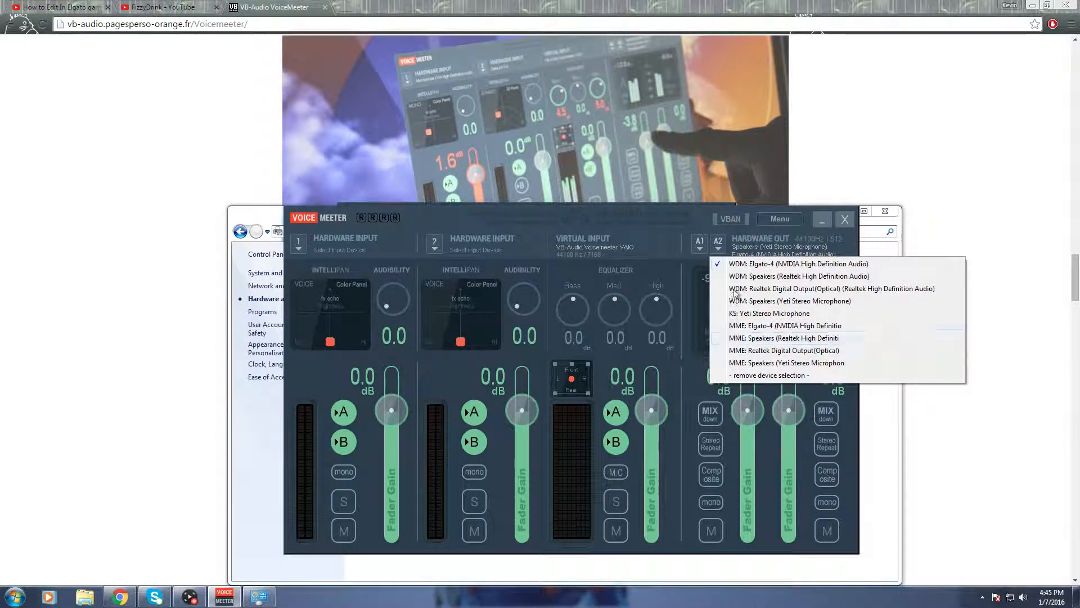
click(739, 264)
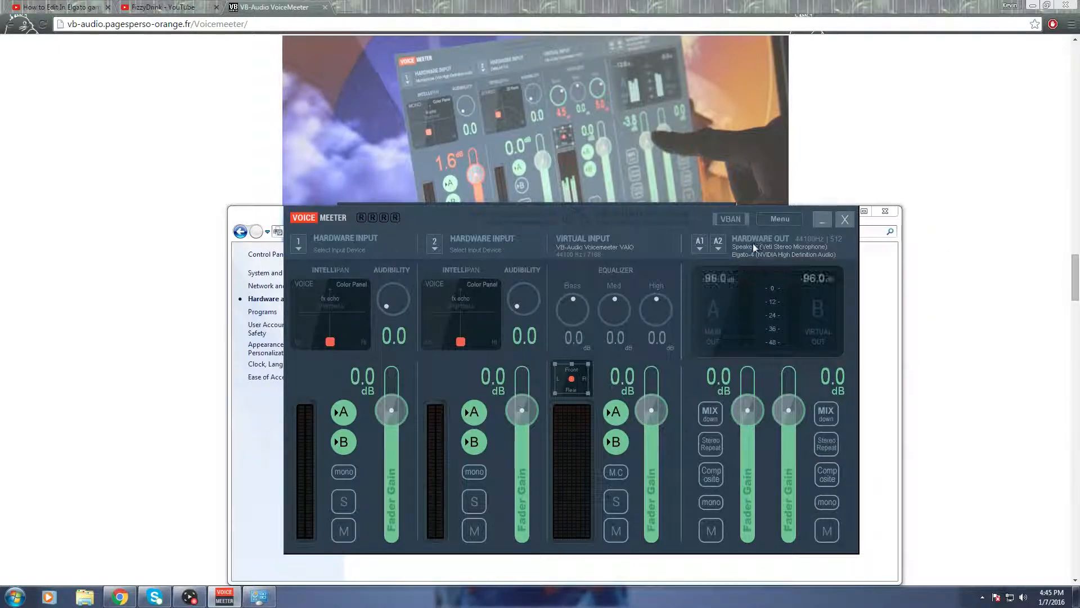
click(754, 248)
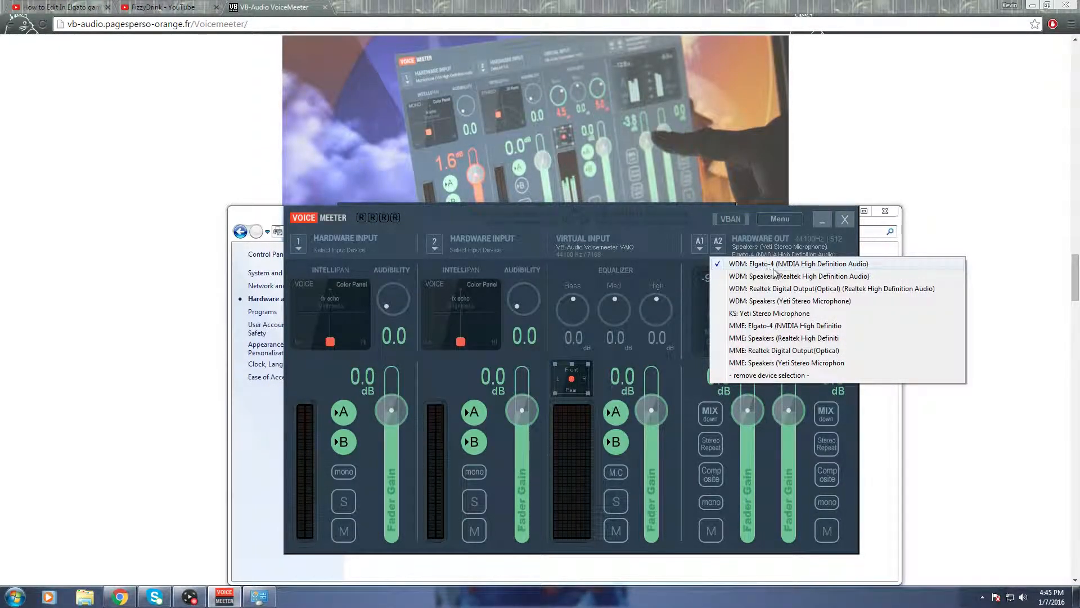
click(828, 264)
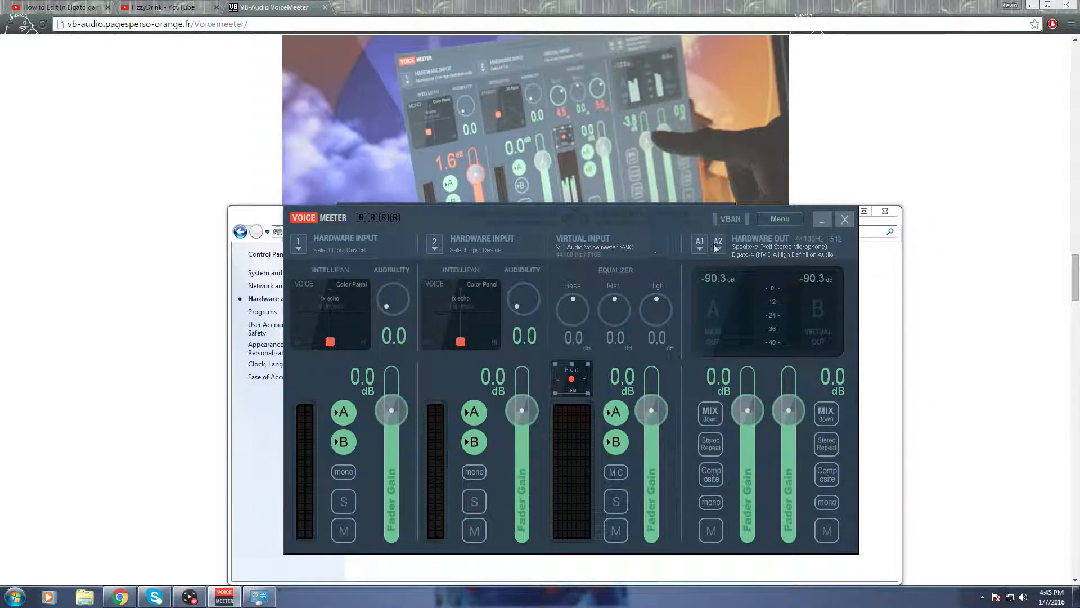
Minimize the mixer, switch to Game Capture HD, and view the Windows volume sliders.
click(823, 225)
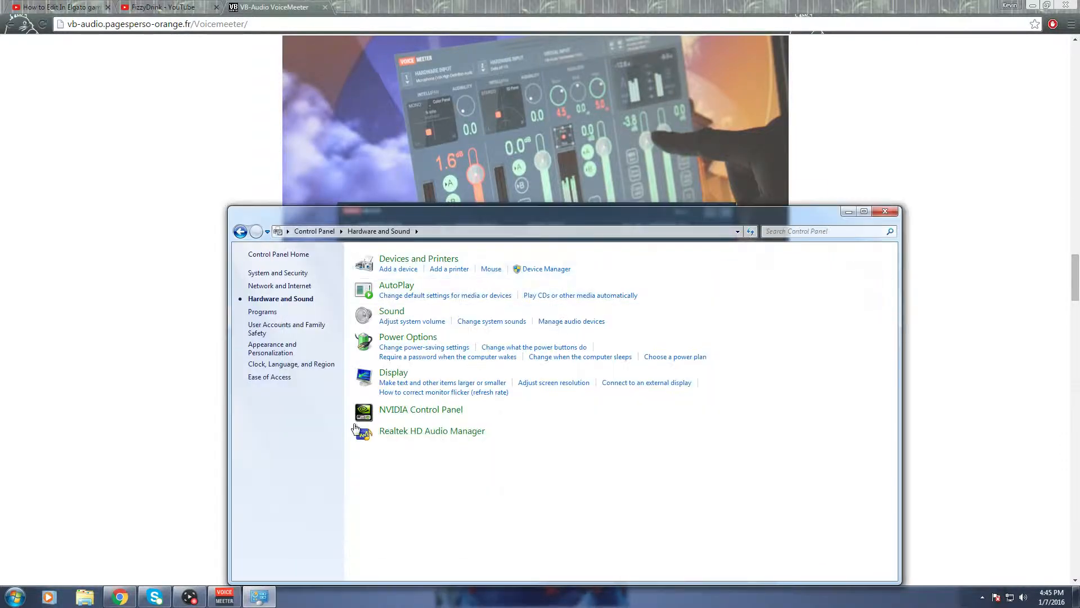
click(190, 596)
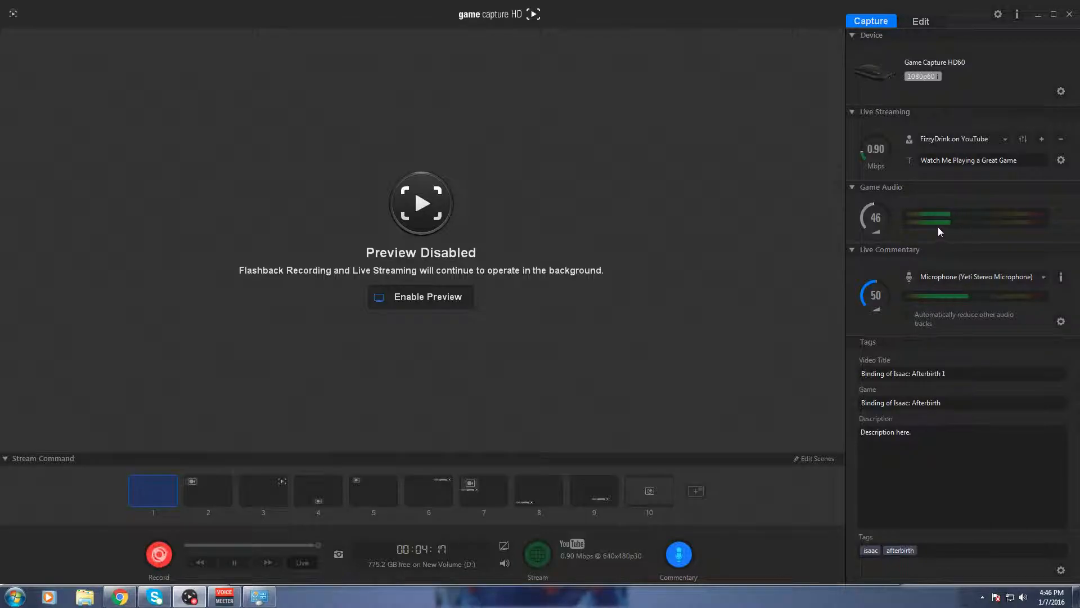
click(1023, 598)
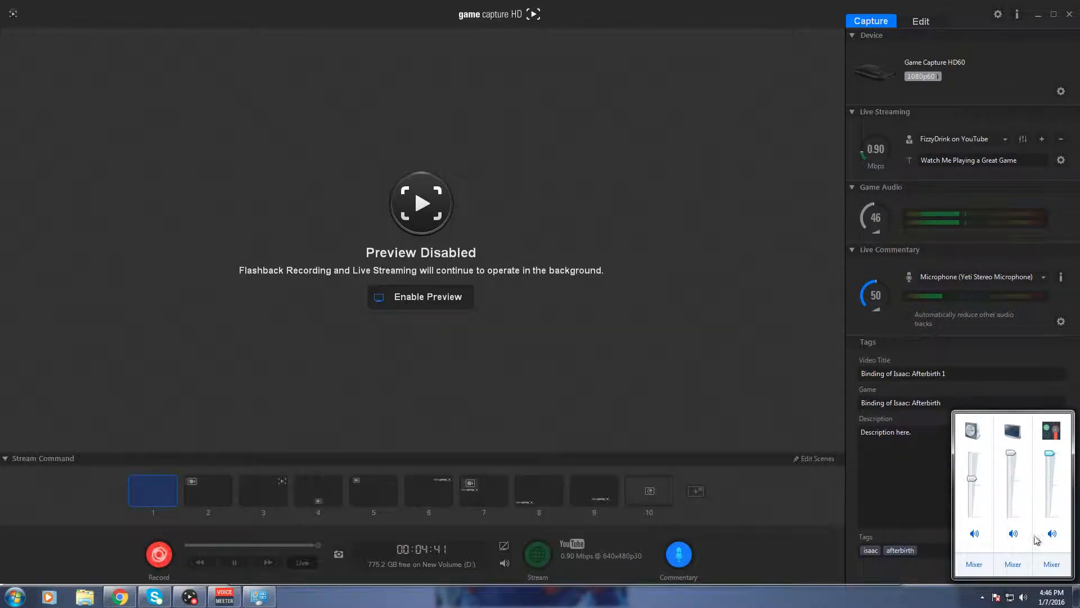
Launch The Binding of Isaac: Rebirth from Steam's recent games.
click(15, 596)
mouse_move(131, 385)
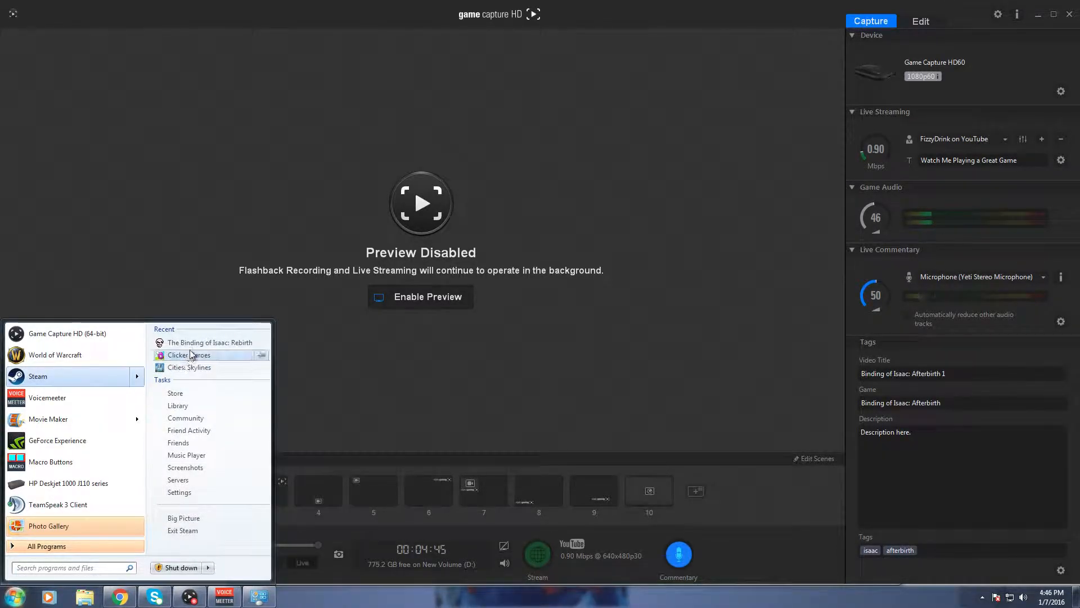
click(209, 342)
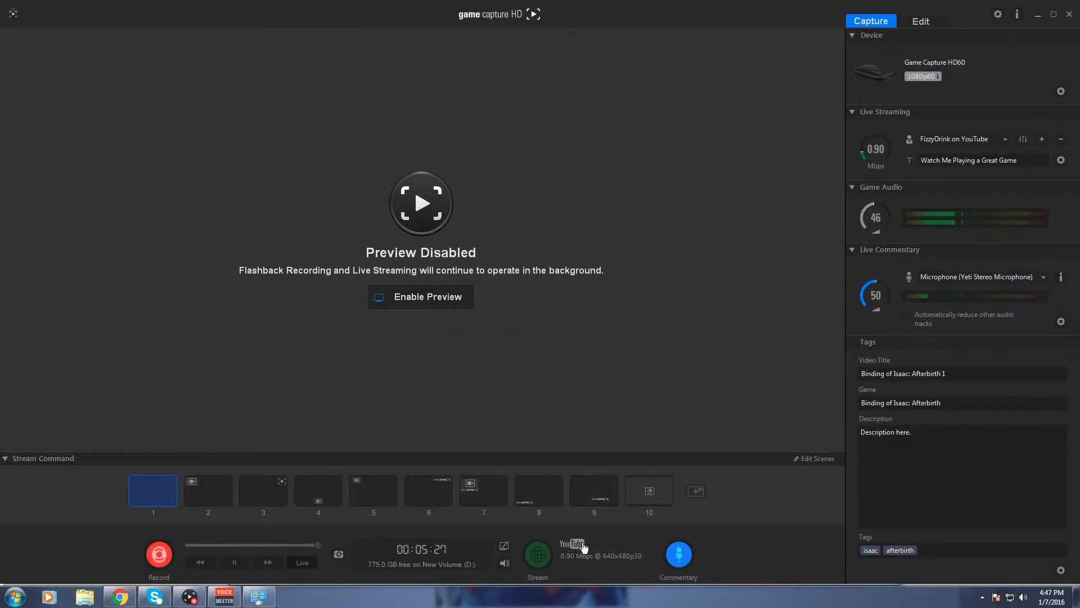
Check the VoiceMeeter mixer's output levels and device assignments, and return to Game Capture HD.
click(224, 600)
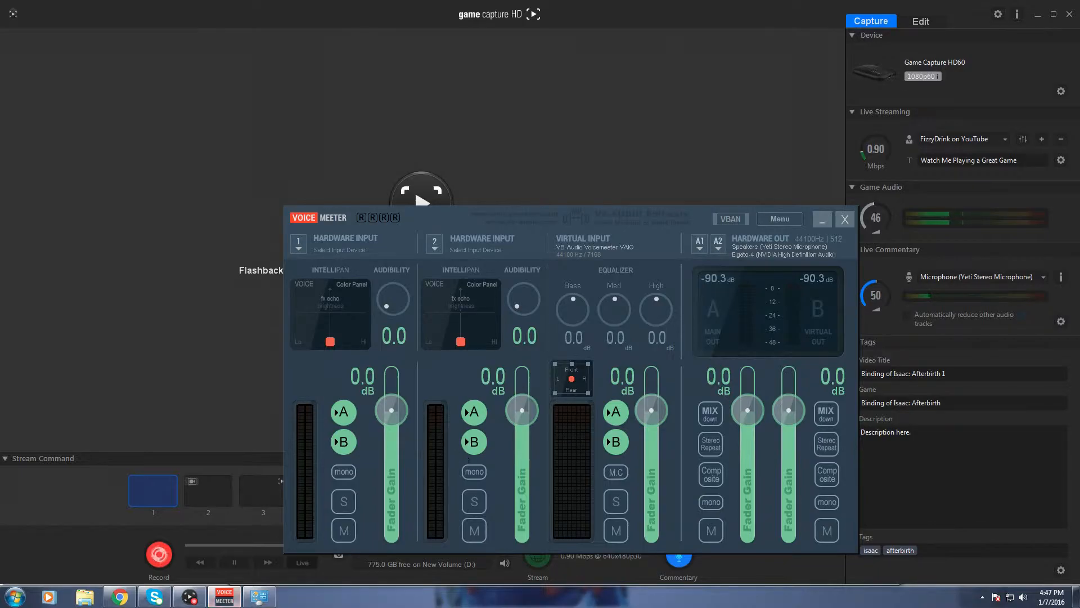
click(201, 603)
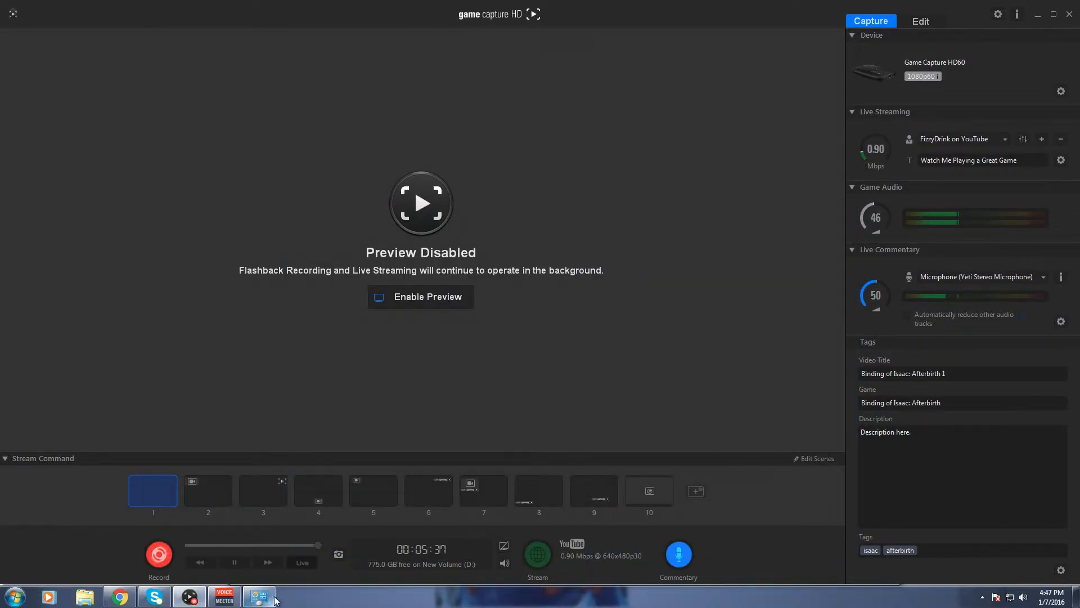